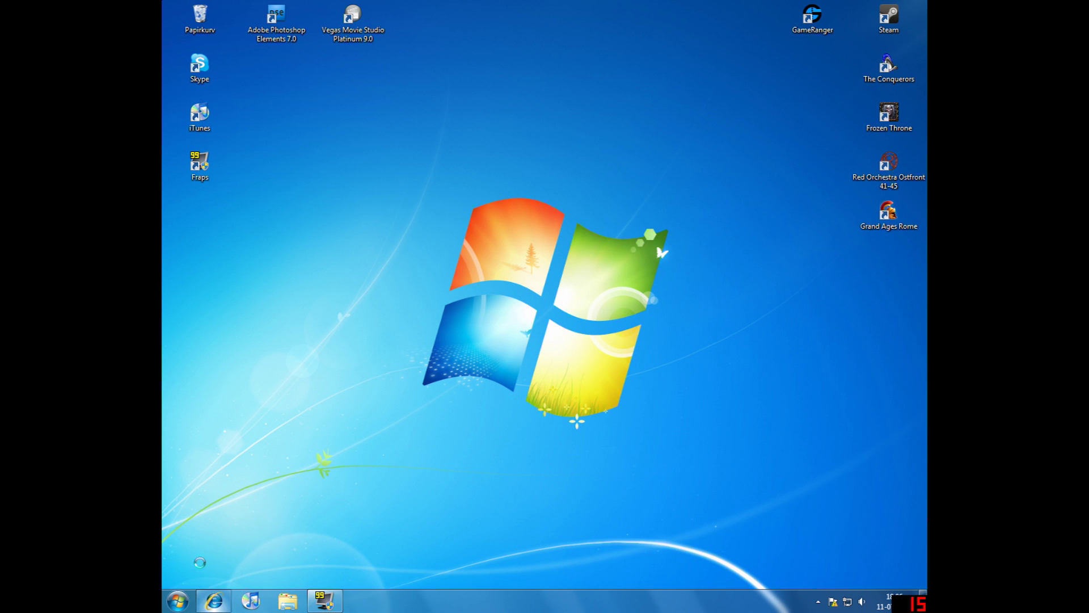
# Open Internet Explorer and search Google for "age of chivalry age of empires"
pyautogui.click(213, 601)
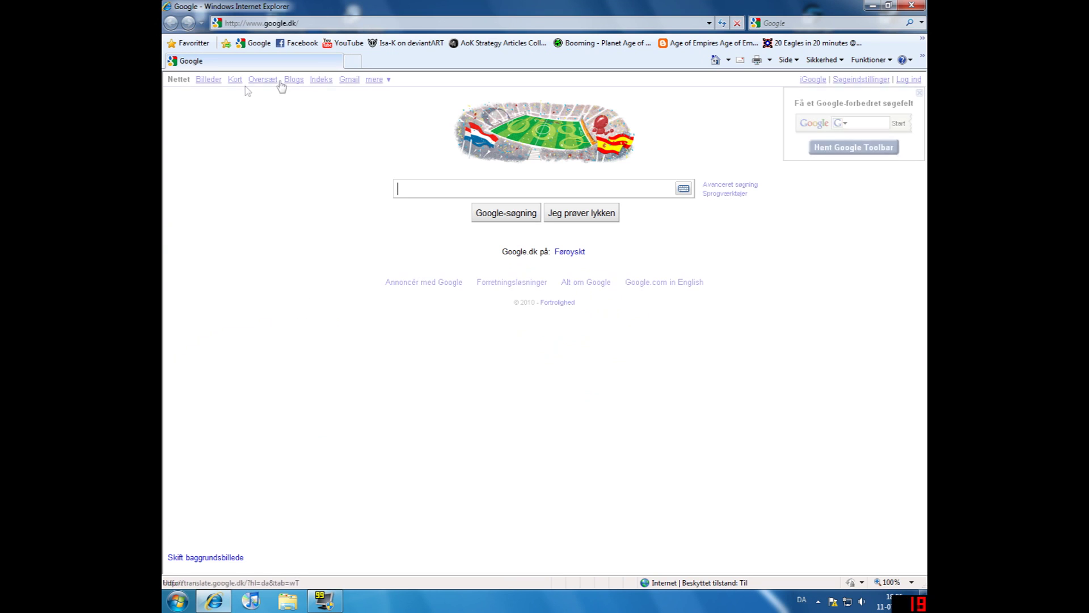
pyautogui.write('a')
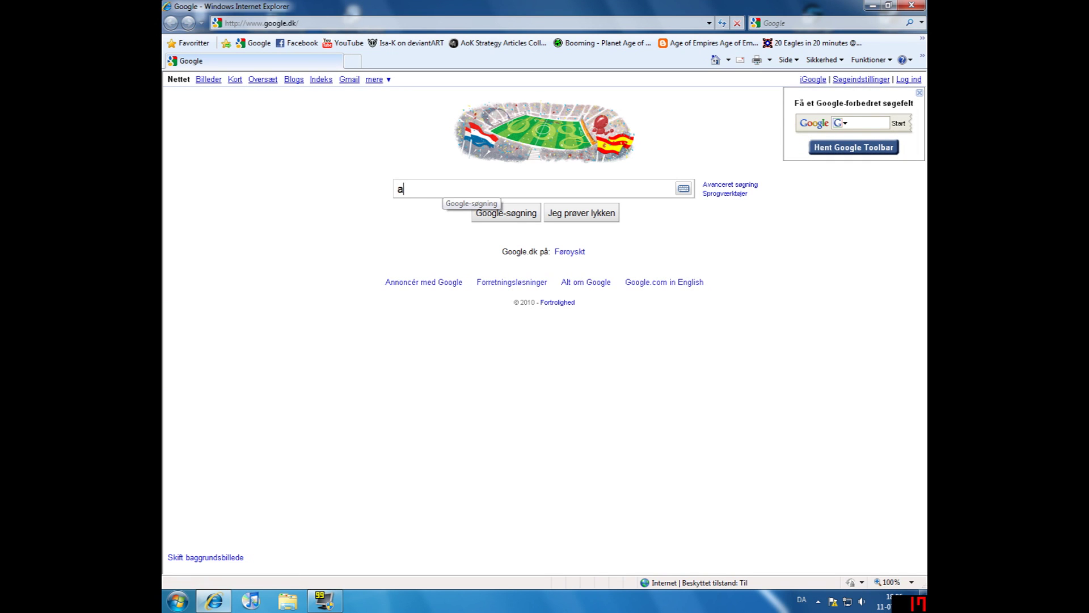
pyautogui.write('ge of chivalry ')
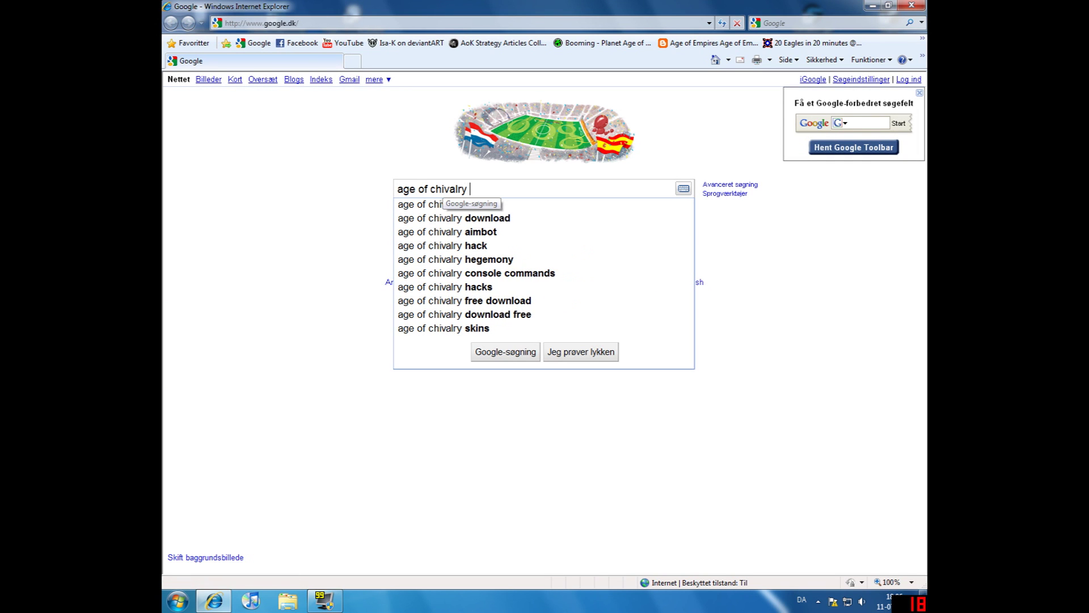
pyautogui.write('age of empires')
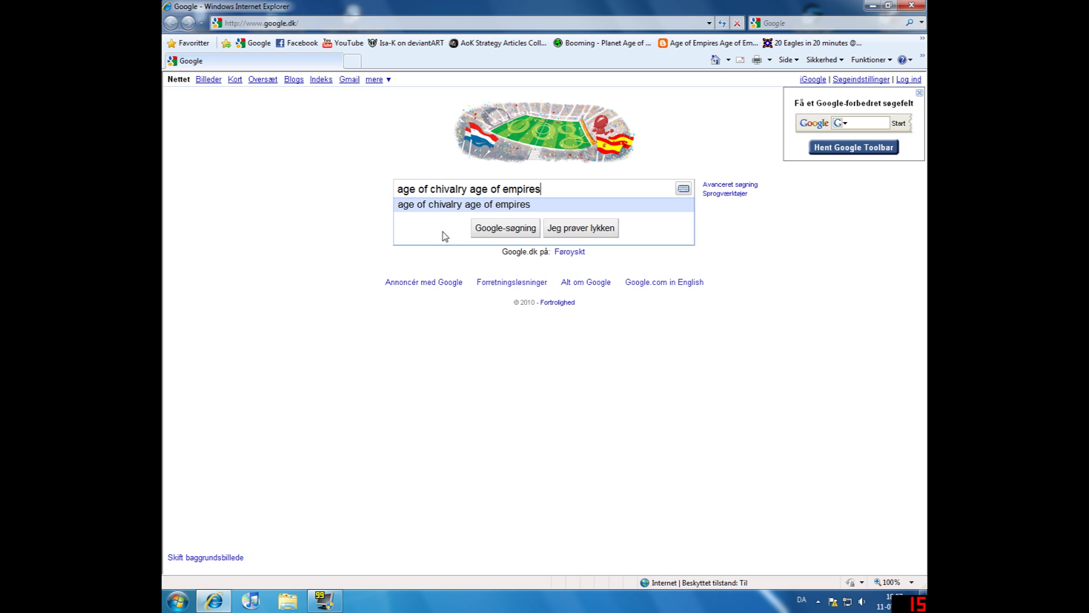
pyautogui.click(505, 229)
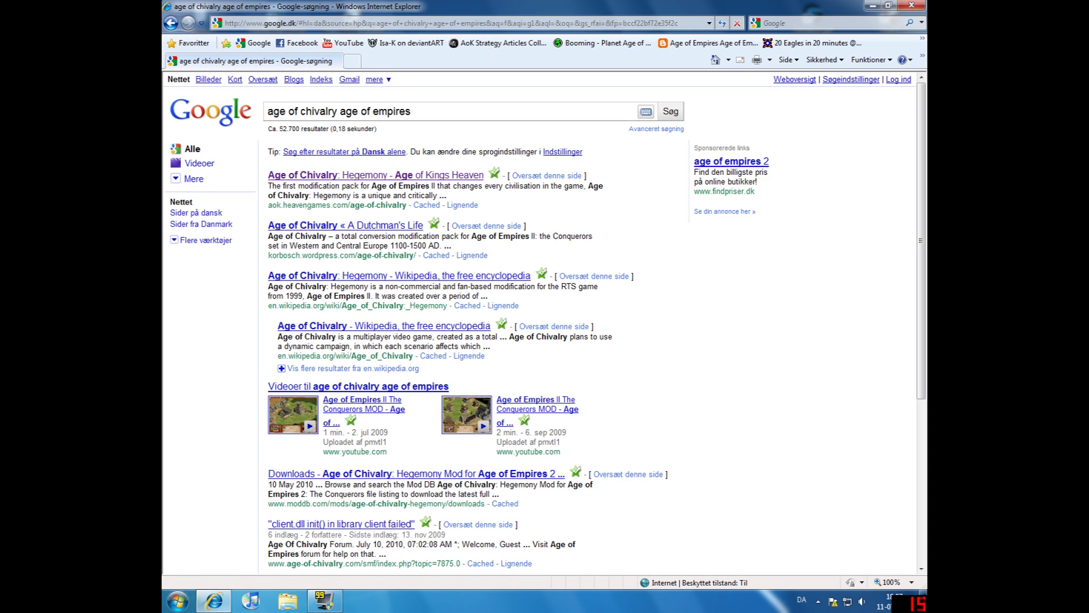
# Open the Age of Chivalry: Hegemony result on Age of Kings Heaven and follow its "Download now!" link
pyautogui.click(443, 179)
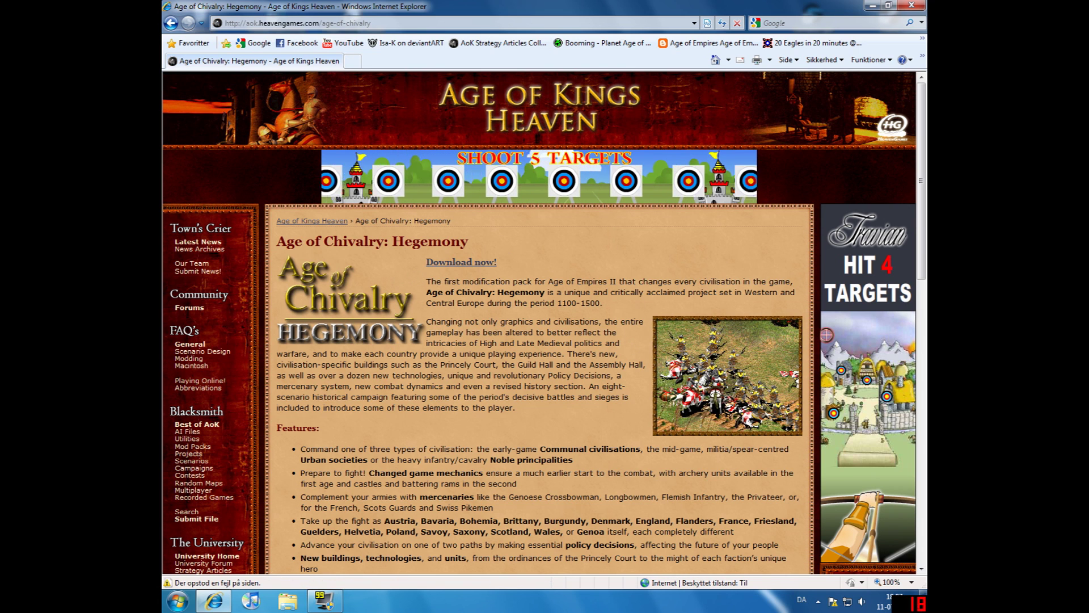
pyautogui.scroll(-3, 614, 410)
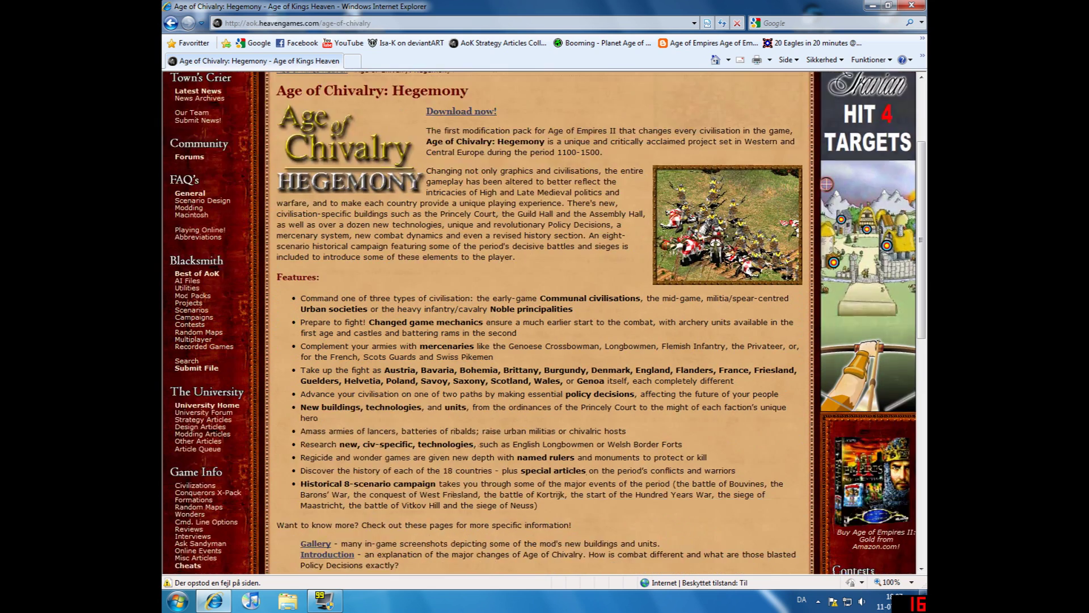
pyautogui.scroll(-4, 543, 324)
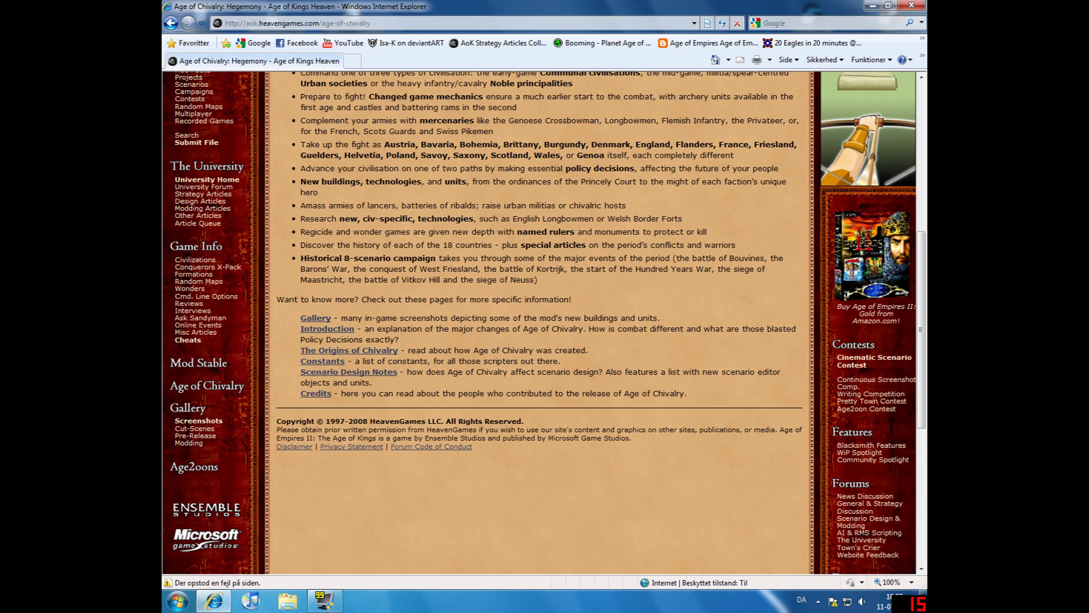
pyautogui.scroll(5, 482, 312)
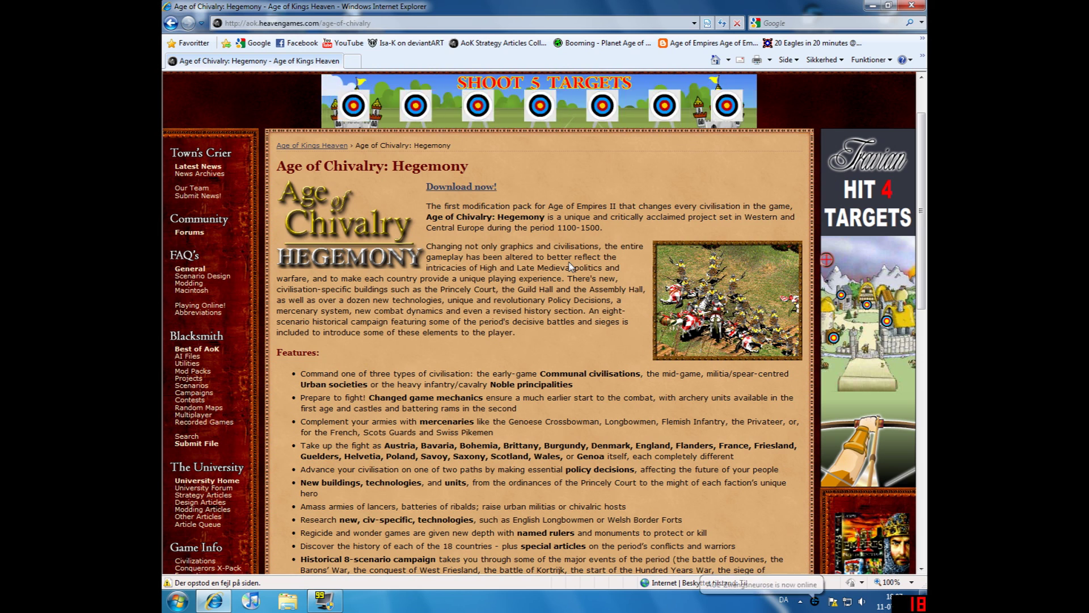
pyautogui.click(474, 189)
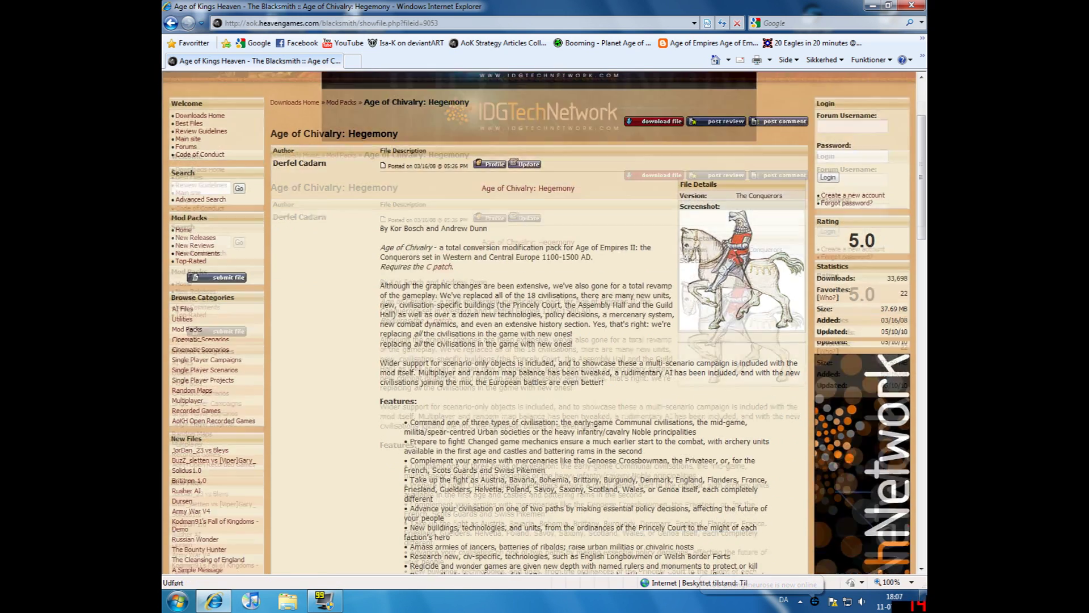
# Review the mod's file description, request the file download and allow the download blocked by the browser
pyautogui.scroll(-3, 608, 258)
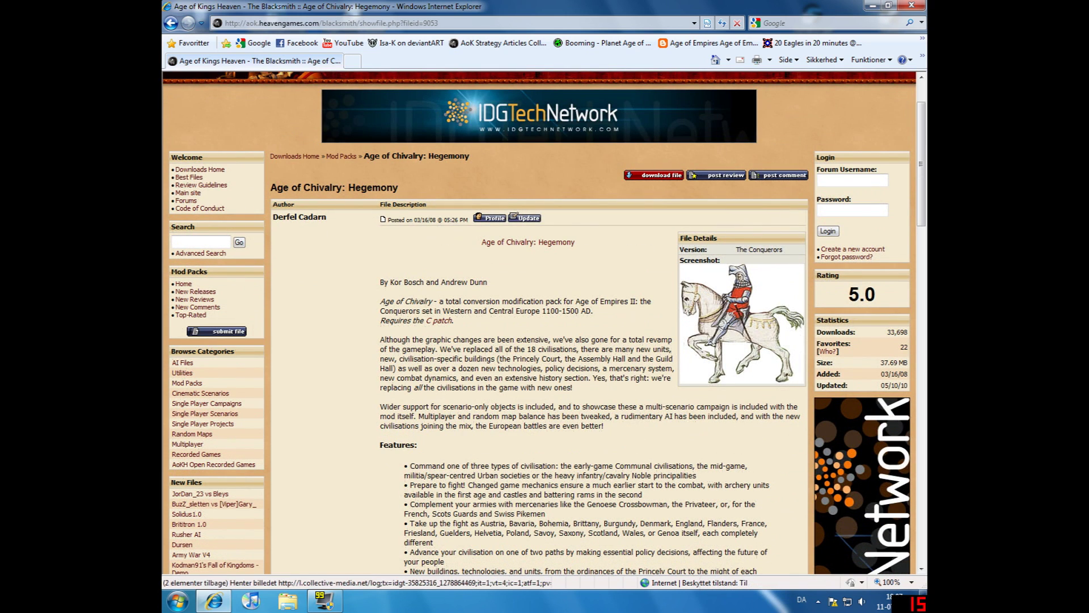
pyautogui.scroll(-3, 565, 400)
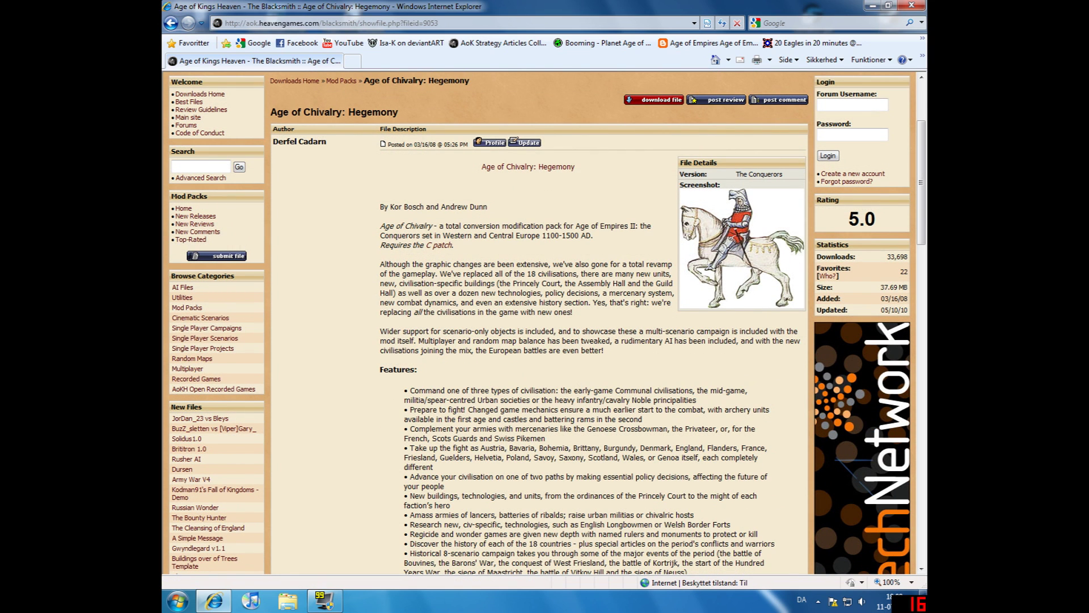
pyautogui.scroll(-12, 511, 354)
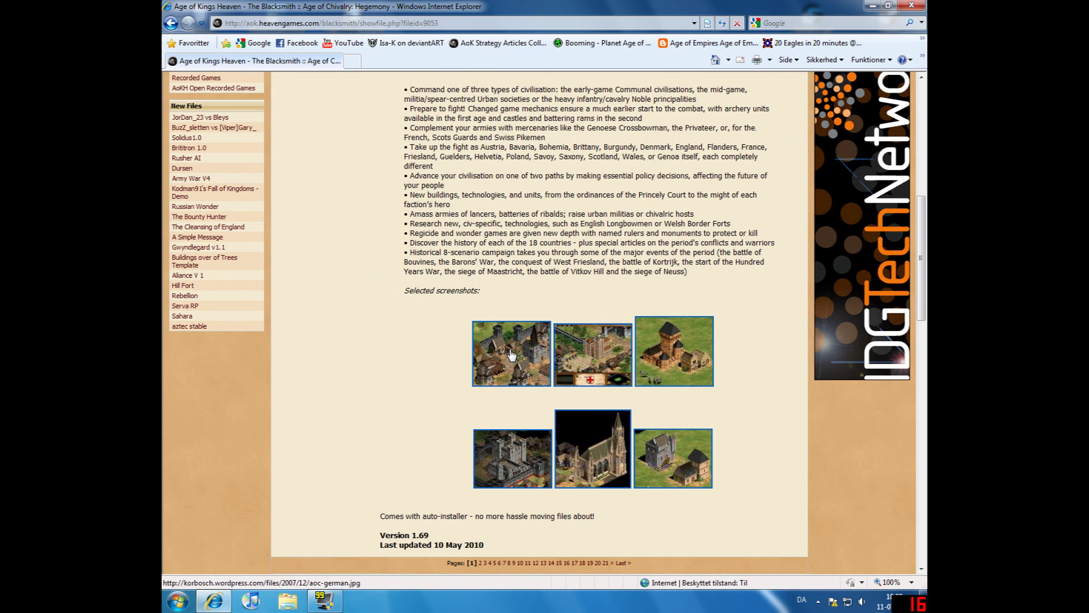
pyautogui.scroll(12, 396, 341)
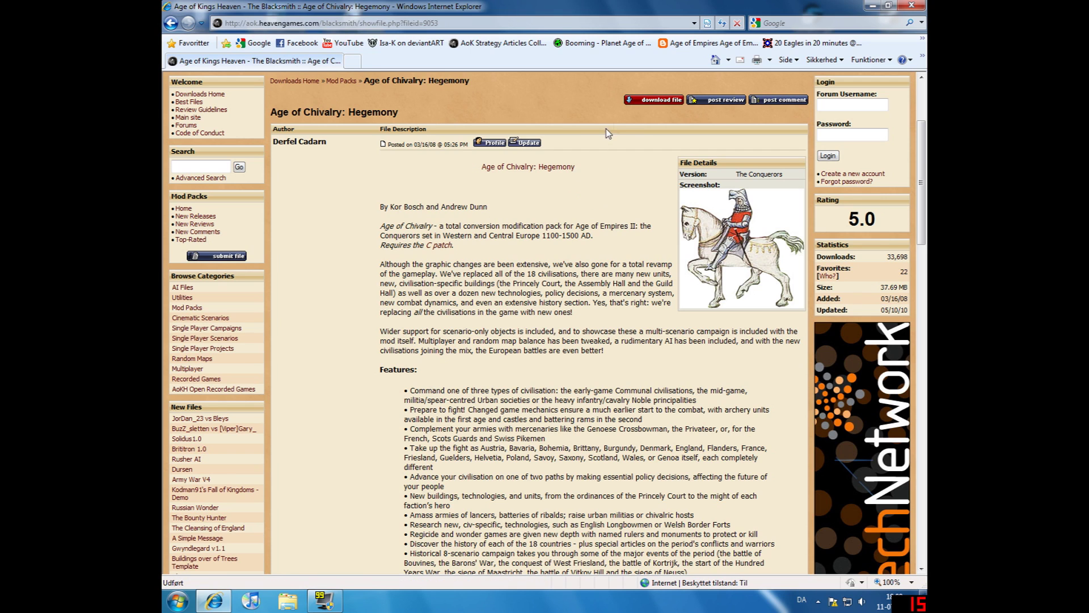
pyautogui.click(657, 101)
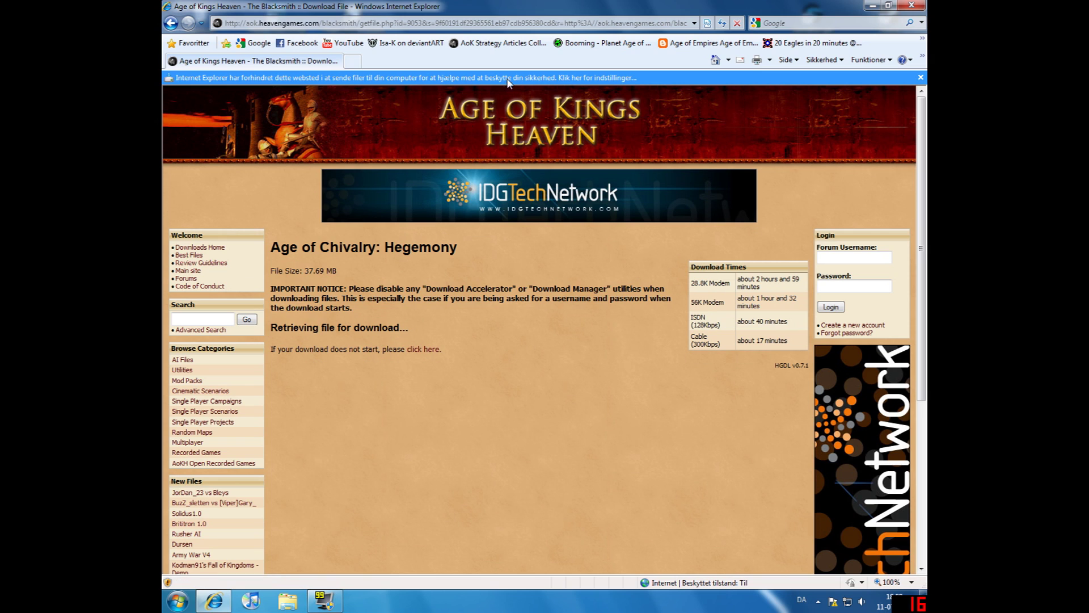
pyautogui.click(527, 80)
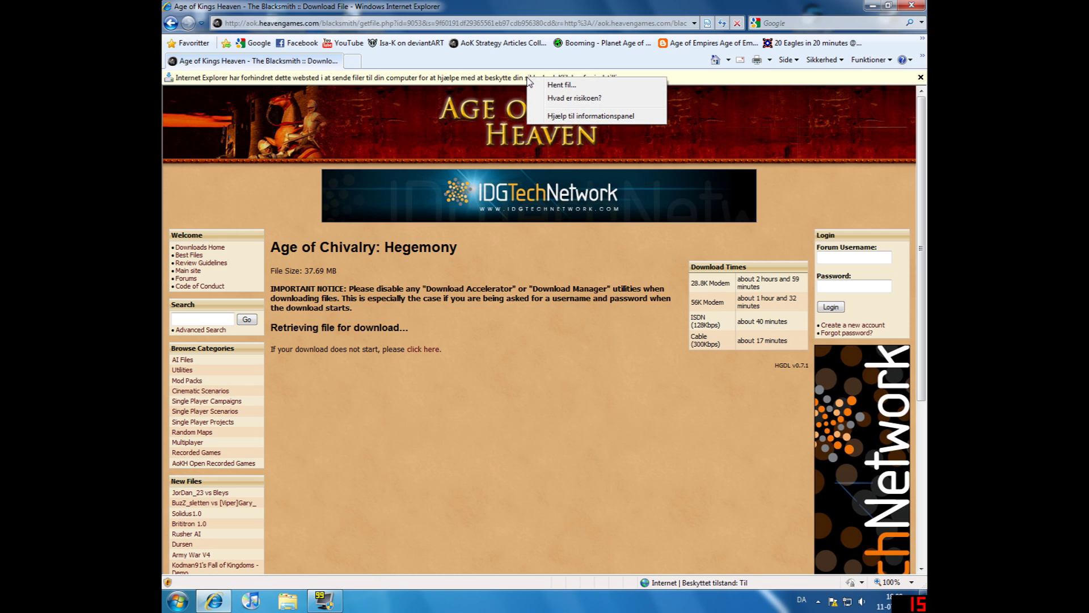
pyautogui.click(562, 86)
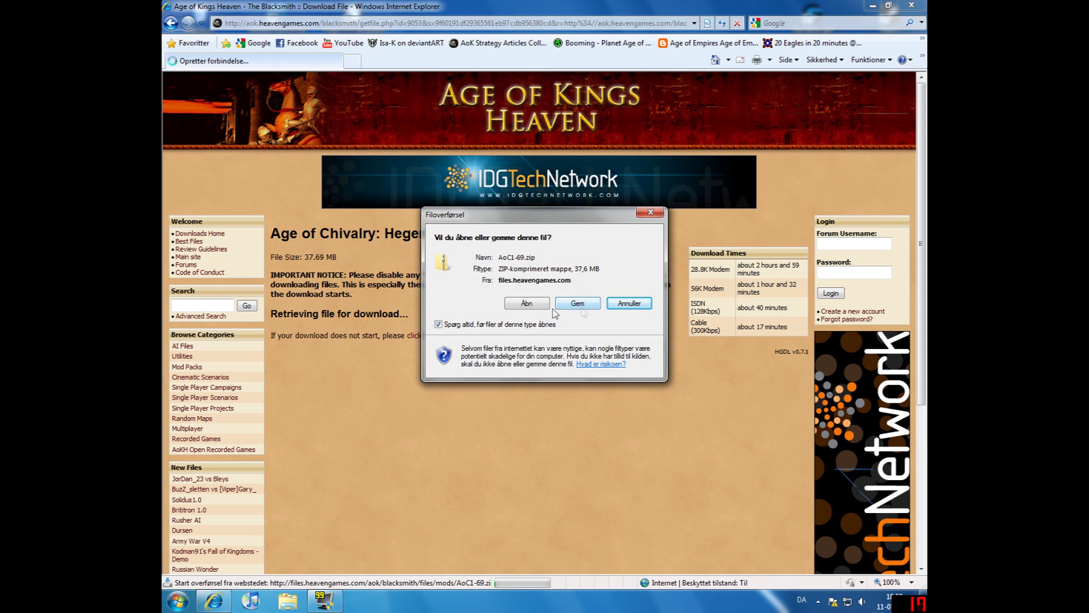
# Save AoC1-69.zip in the 1Download folder, replacing the existing file
pyautogui.click(575, 301)
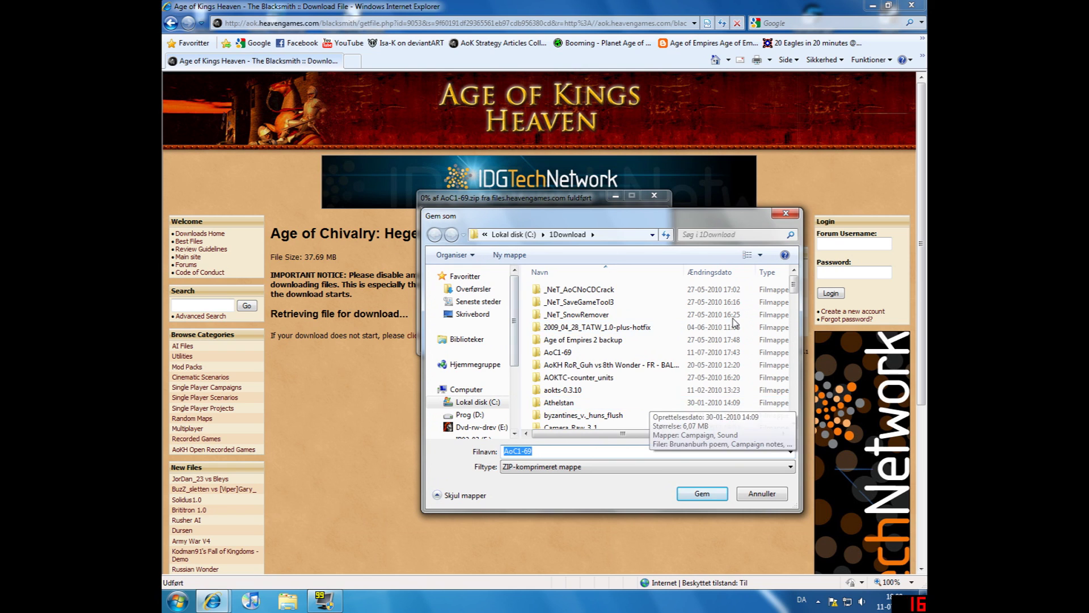
pyautogui.click(717, 496)
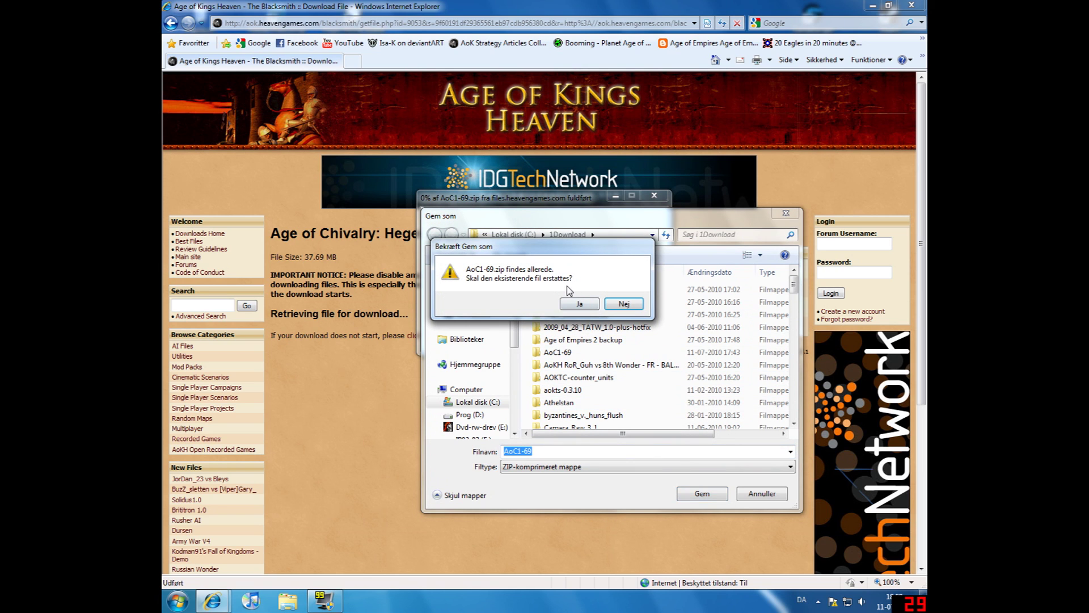
pyautogui.click(588, 307)
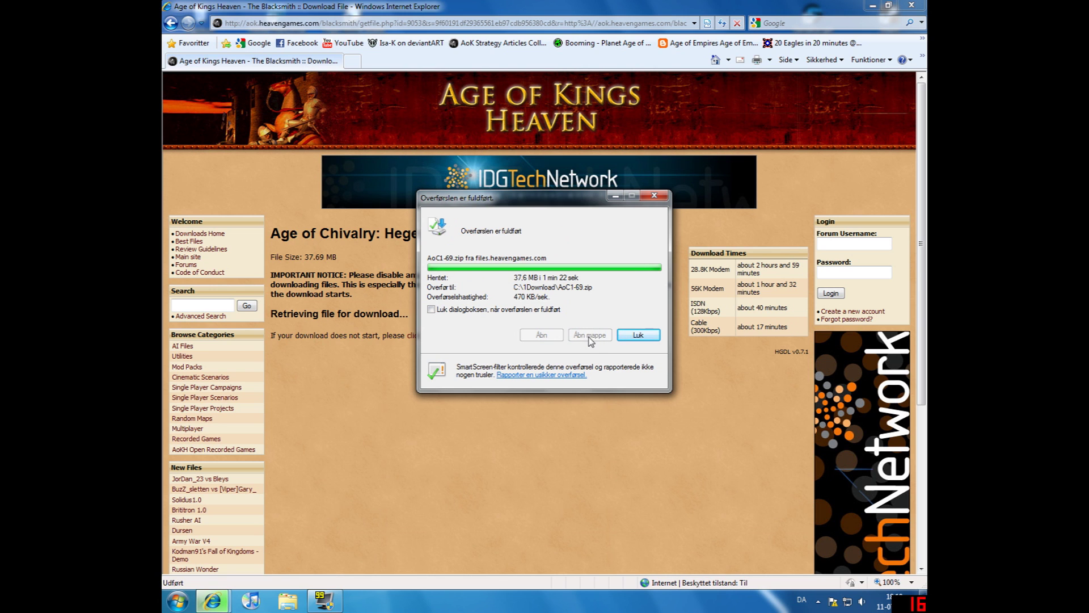
# Open the download folder and extract AoC1-69 to C:\1Download\AoC1-69, replacing all conflicting files
pyautogui.click(590, 335)
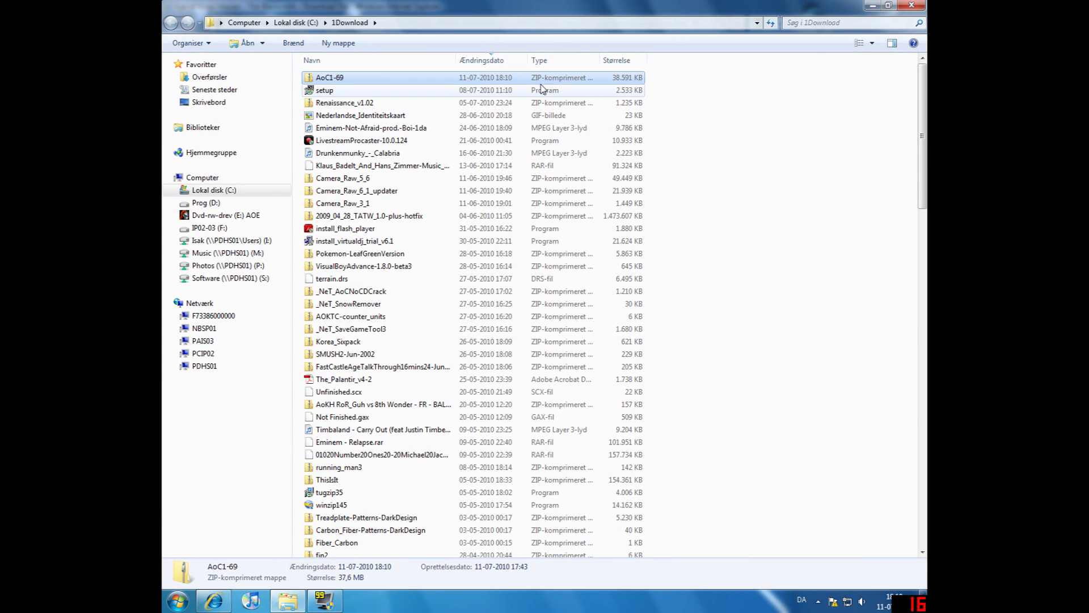
pyautogui.rightClick(335, 82)
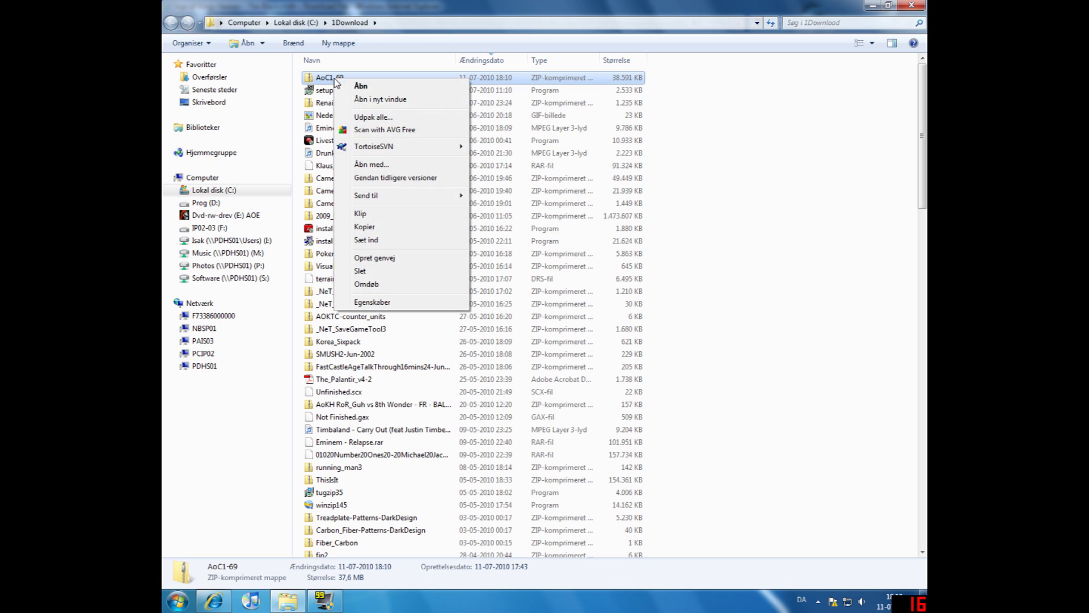
pyautogui.click(380, 118)
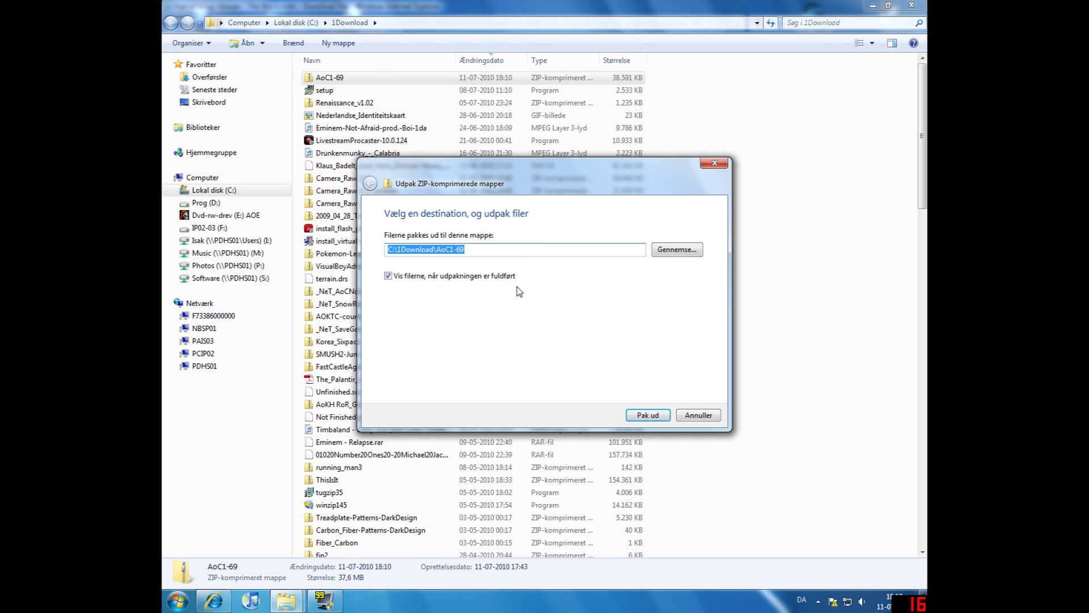
pyautogui.click(648, 414)
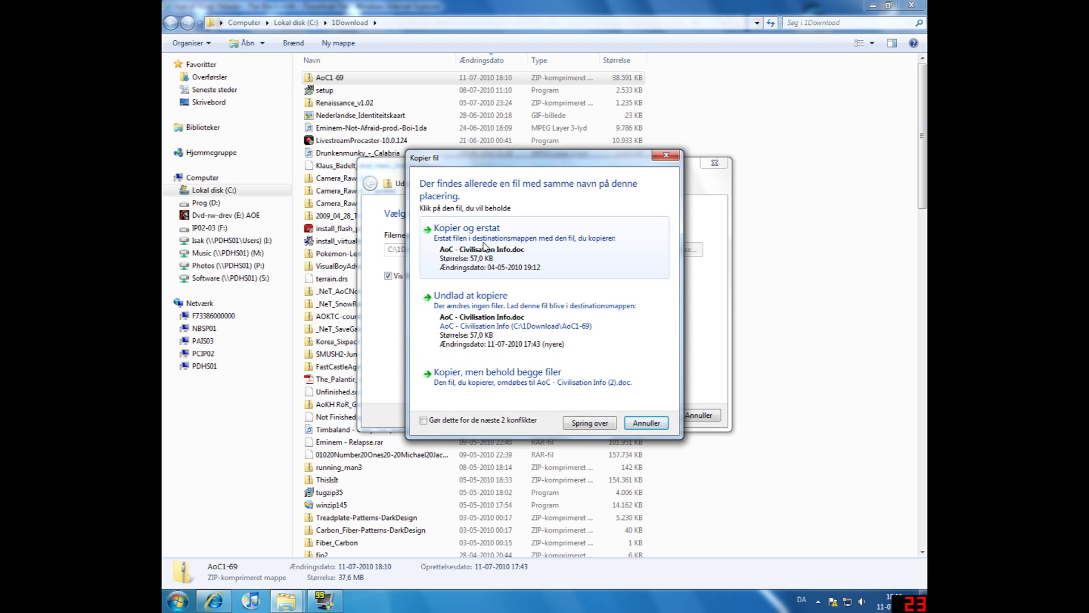
pyautogui.click(423, 421)
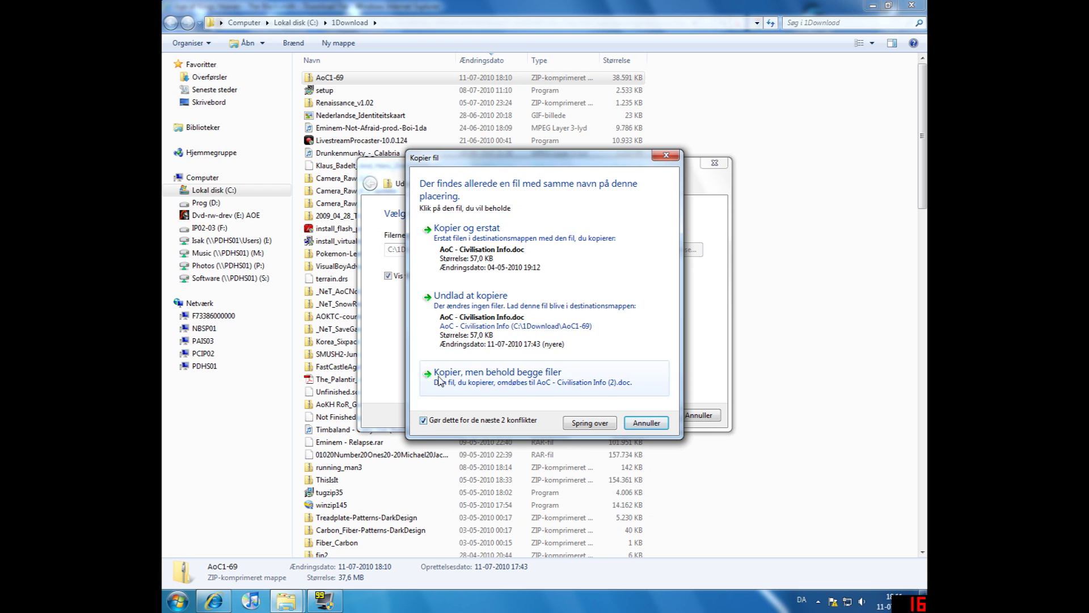
pyautogui.click(459, 254)
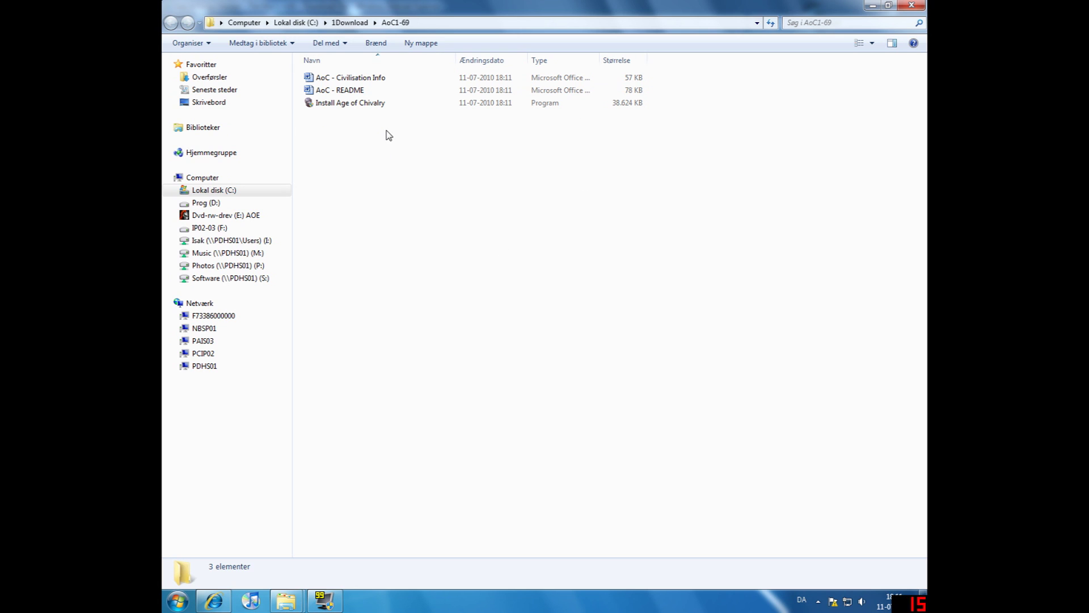
# Restore the extracted folder's window to a smaller size, run Install Age of Chivalry and accept its license agreement
pyautogui.click(890, 6)
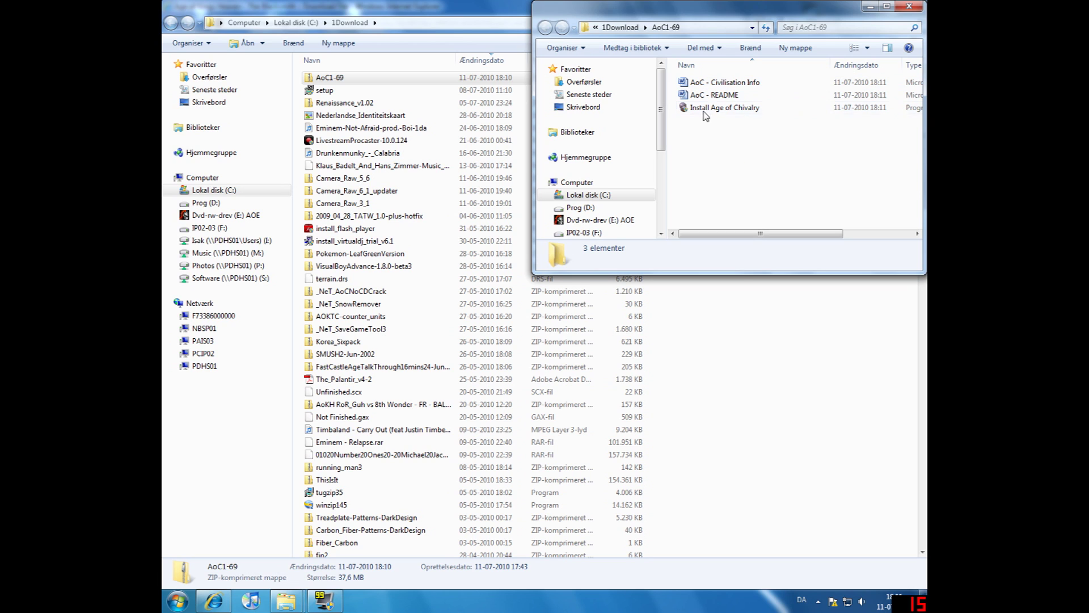
pyautogui.moveTo(802, 240)
pyautogui.mouseDown()
pyautogui.moveTo(829, 234)
pyautogui.moveTo(810, 234)
pyautogui.mouseUp()
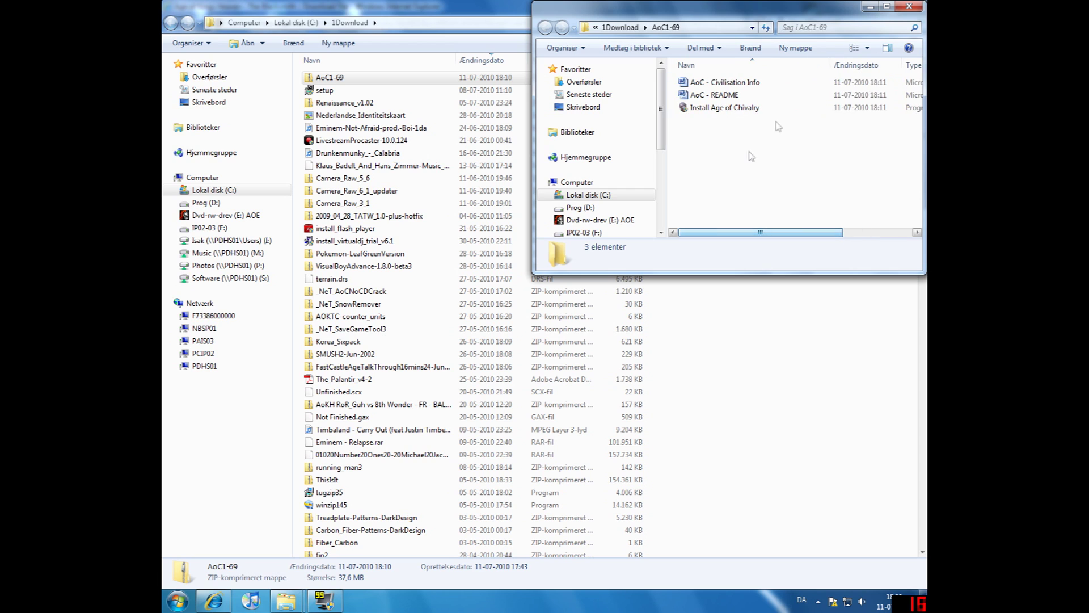
pyautogui.doubleClick(747, 111)
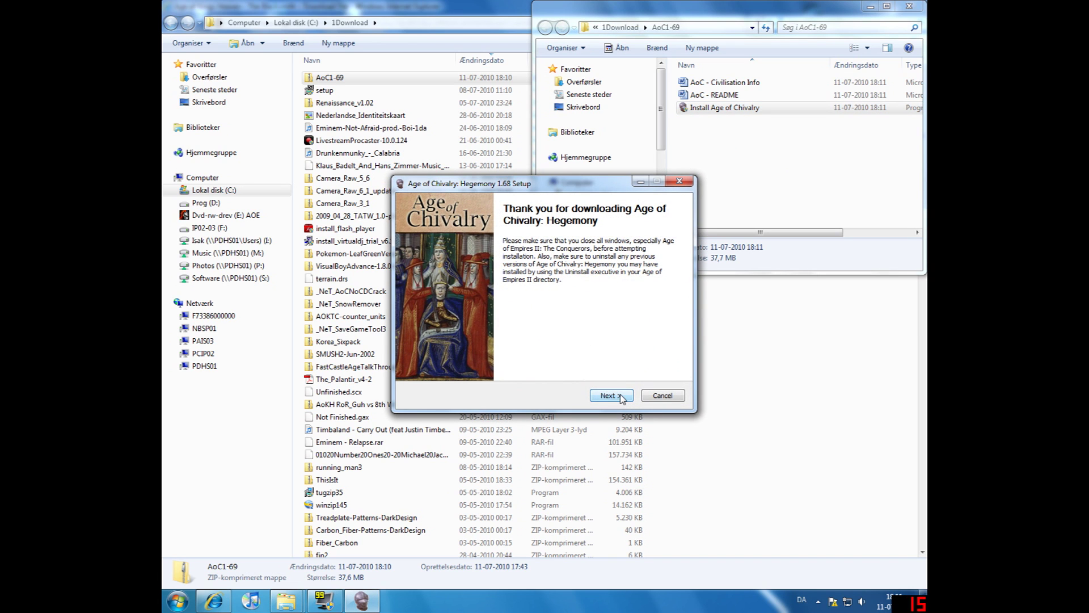
pyautogui.click(612, 395)
pyautogui.moveTo(674, 286); pyautogui.dragTo(674, 323)
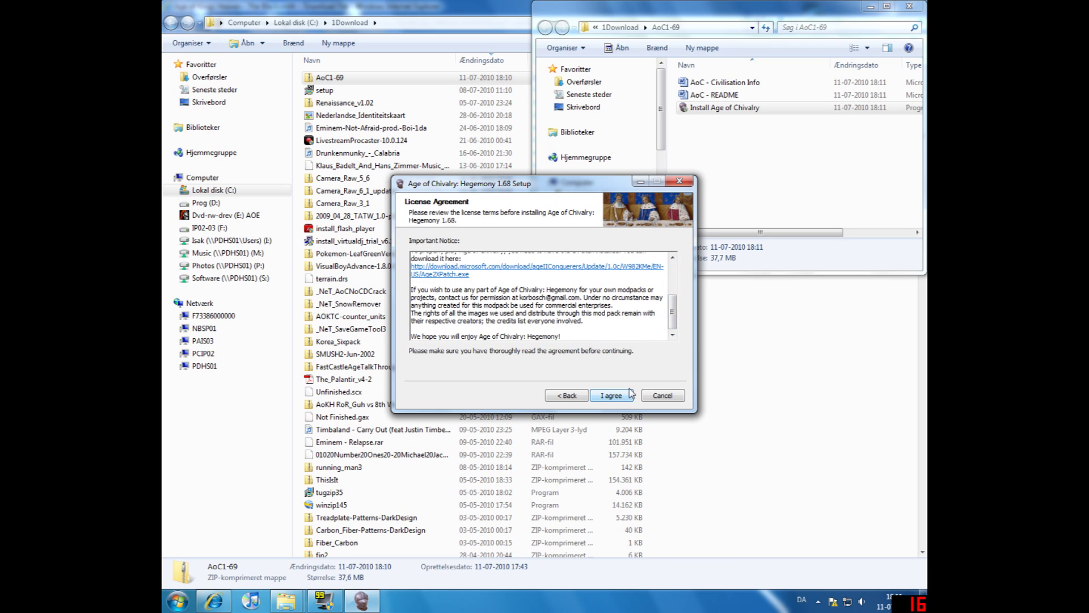
pyautogui.moveTo(673, 312)
pyautogui.mouseDown()
pyautogui.moveTo(673, 280)
pyautogui.moveTo(673, 312)
pyautogui.mouseUp()
pyautogui.click(620, 396)
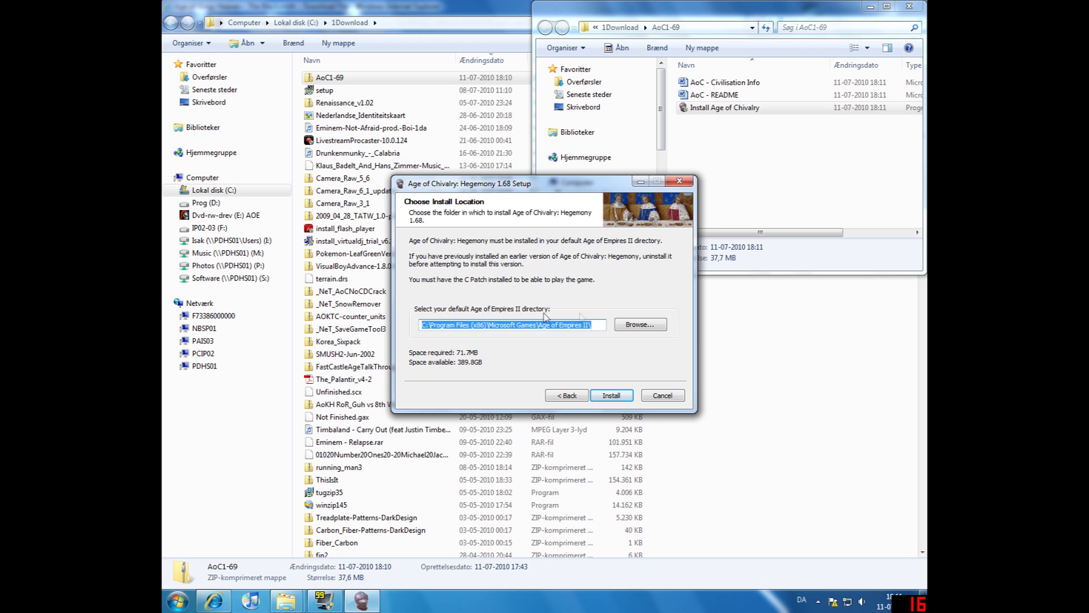
# Set the mod's install location to the Age of Empires II directory at D:\Programmer\Age of Empires II
pyautogui.click(635, 328)
pyautogui.doubleClick(481, 307)
pyautogui.doubleClick(499, 331)
pyautogui.doubleClick(514, 343)
pyautogui.doubleClick(528, 281)
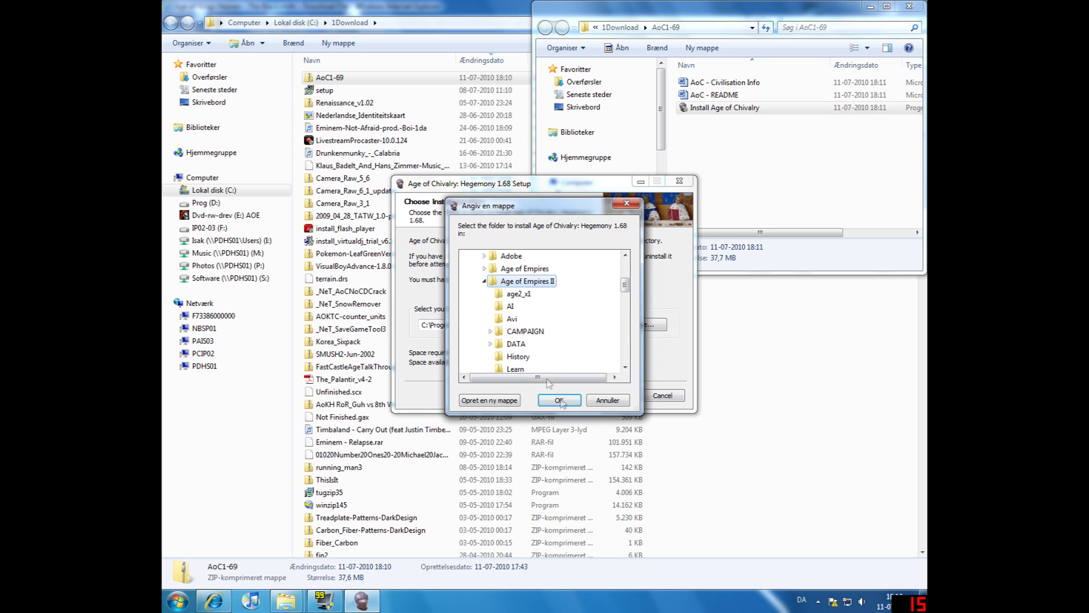
pyautogui.click(559, 400)
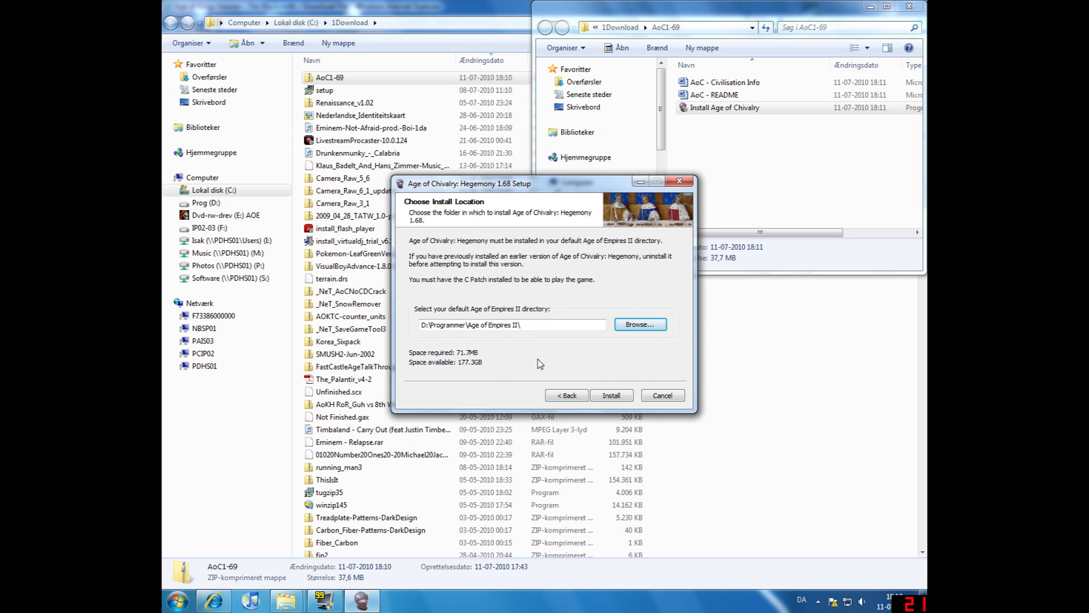
# Install Age of Chivalry: Hegemony and finish the setup wizard
pyautogui.click(624, 399)
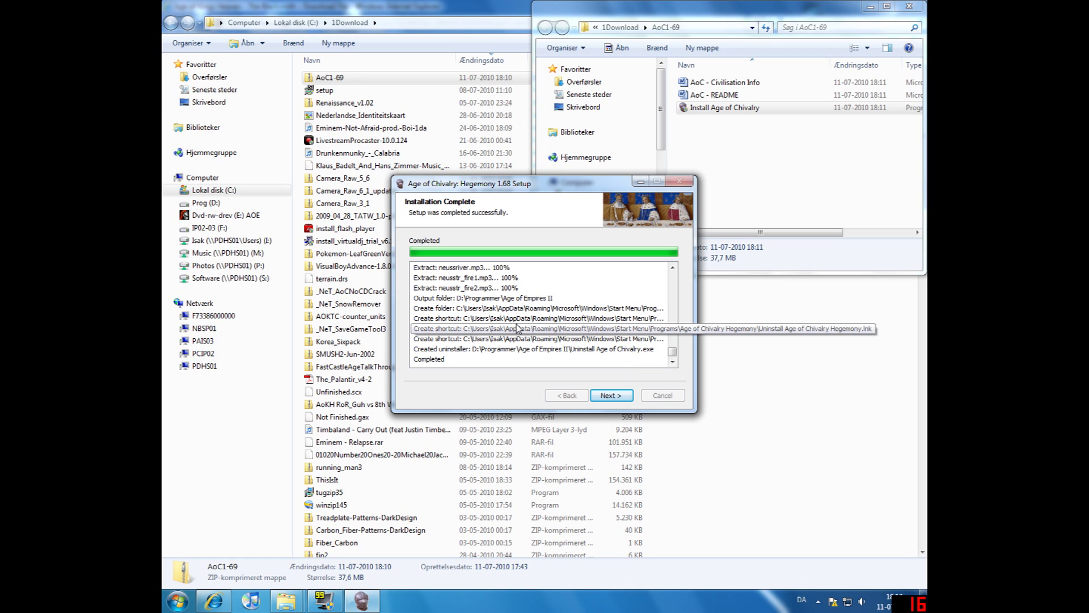
pyautogui.click(611, 400)
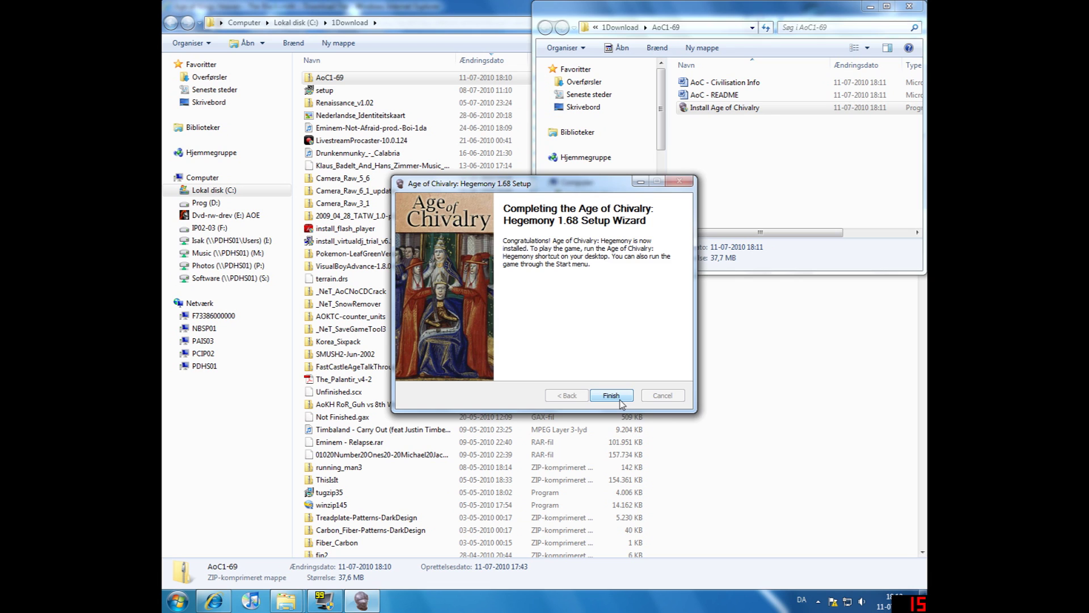
pyautogui.click(611, 396)
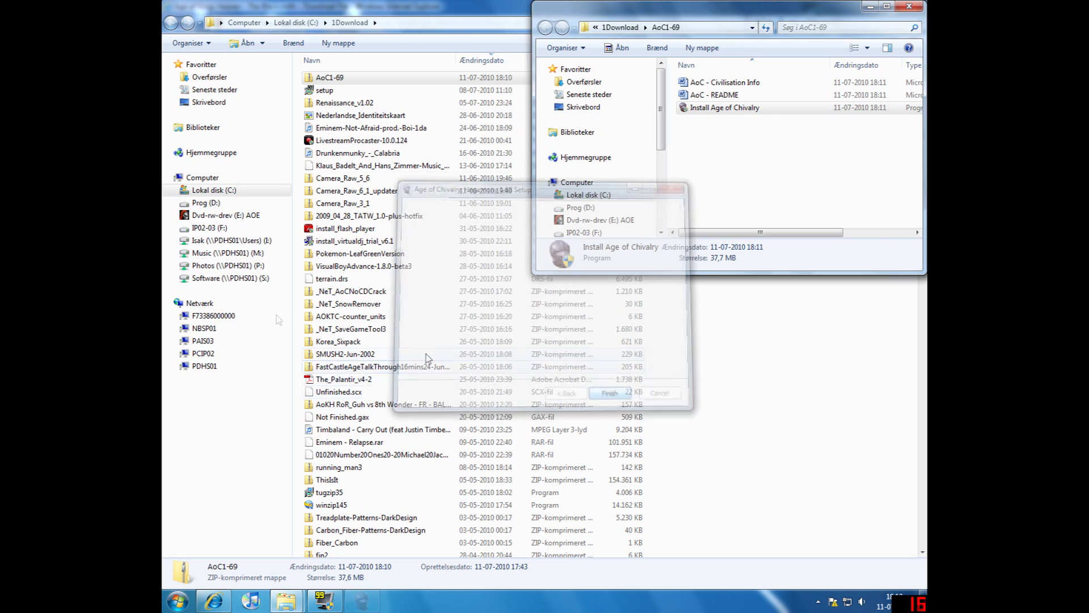
# Close the folder and browser windows and move the Play Age of Chivalry Hegemony desktop shortcut below Grand Ages Rome
pyautogui.click(913, 6)
pyautogui.click(913, 5)
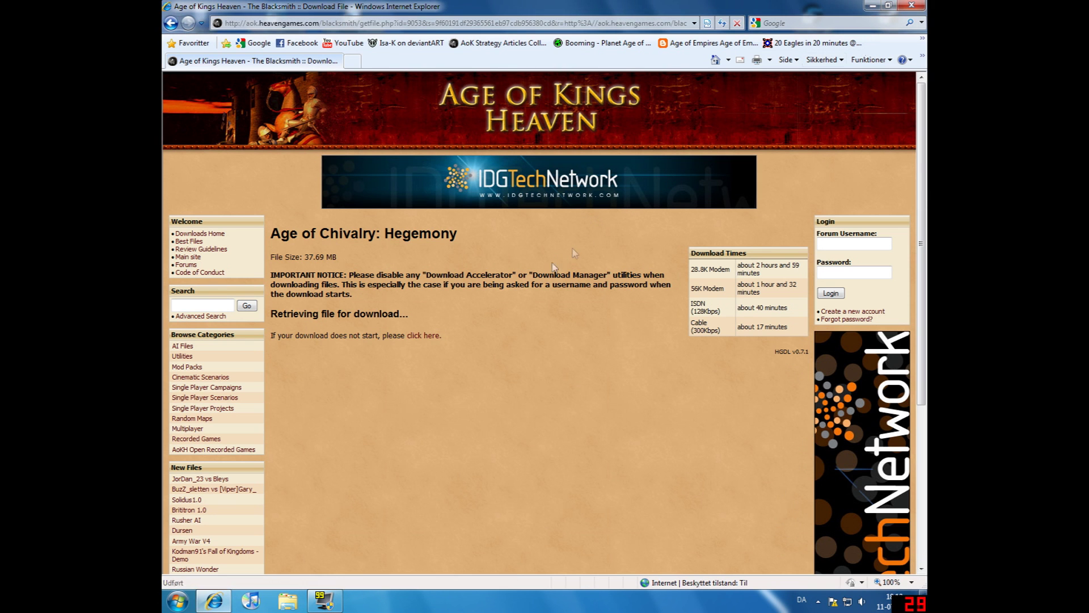
pyautogui.click(912, 6)
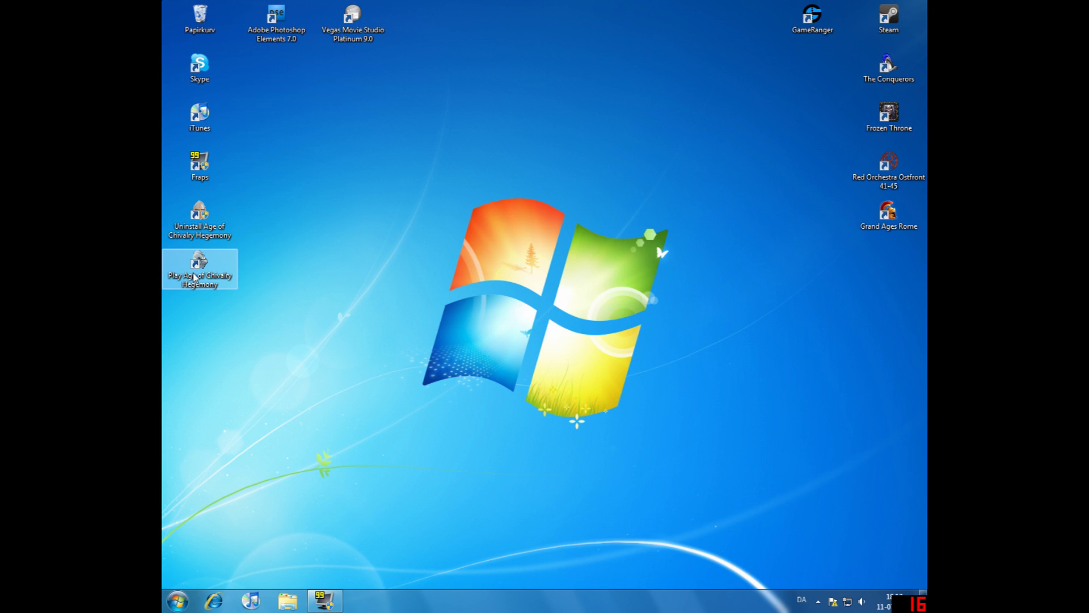
pyautogui.moveTo(196, 275); pyautogui.dragTo(856, 276)
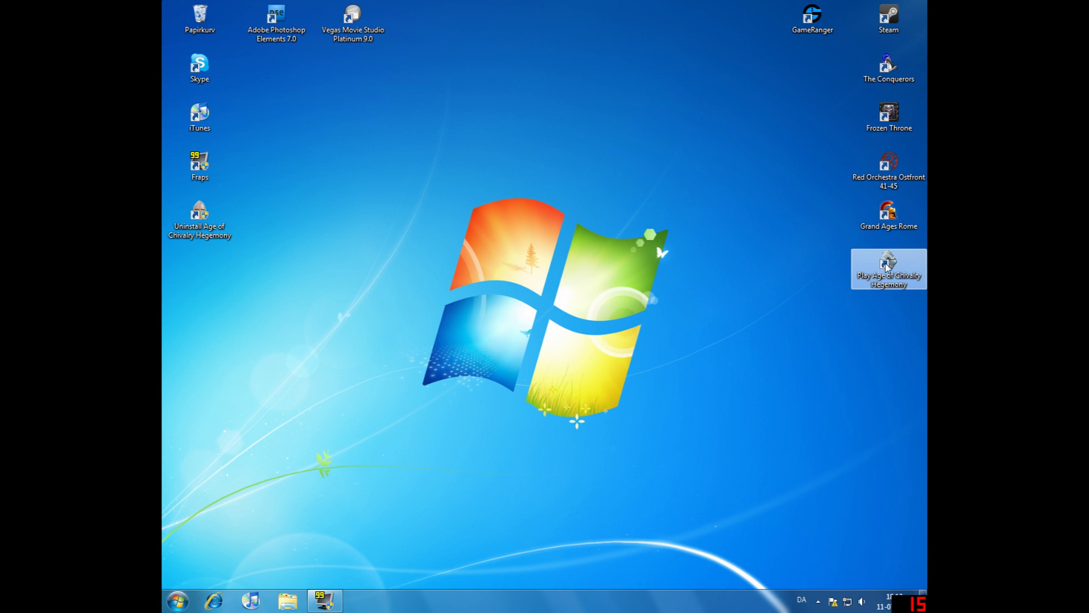